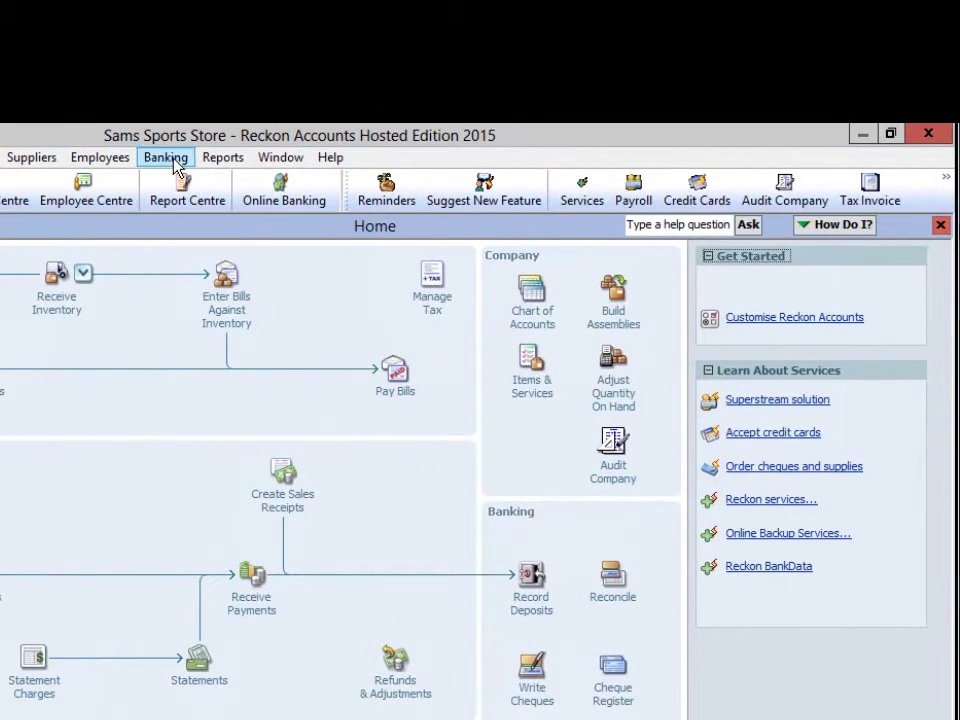
- Bring up the 31/03/2015 Banking FastStatement's downloaded transactions for matching from the Online Banking Centre
{"action": "left_click", "coordinate": [174, 160]}
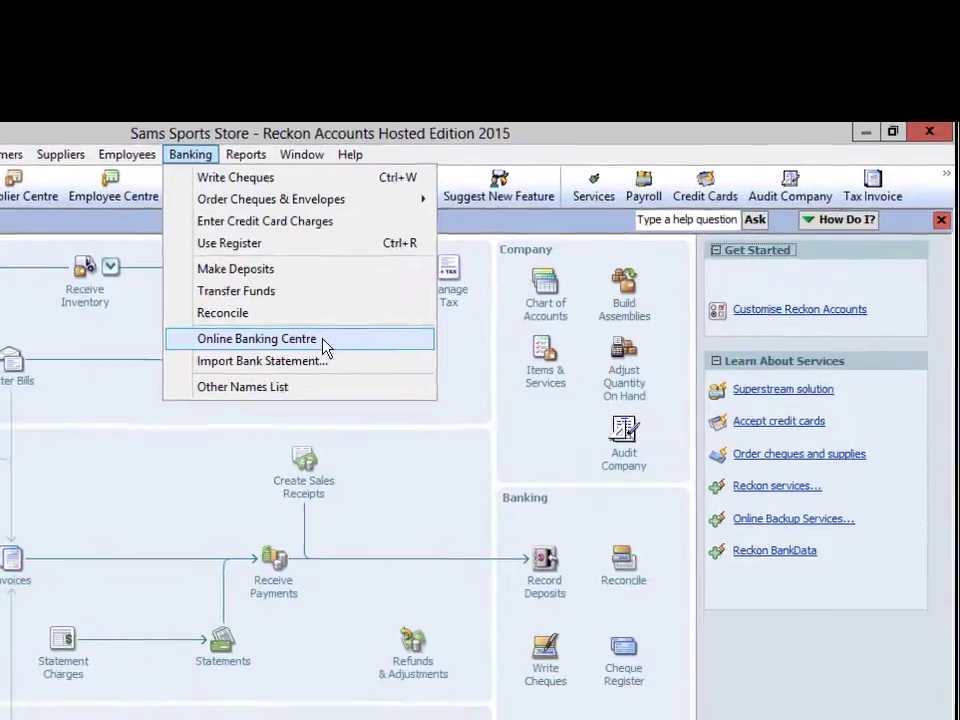
{"action": "left_click", "coordinate": [323, 341]}
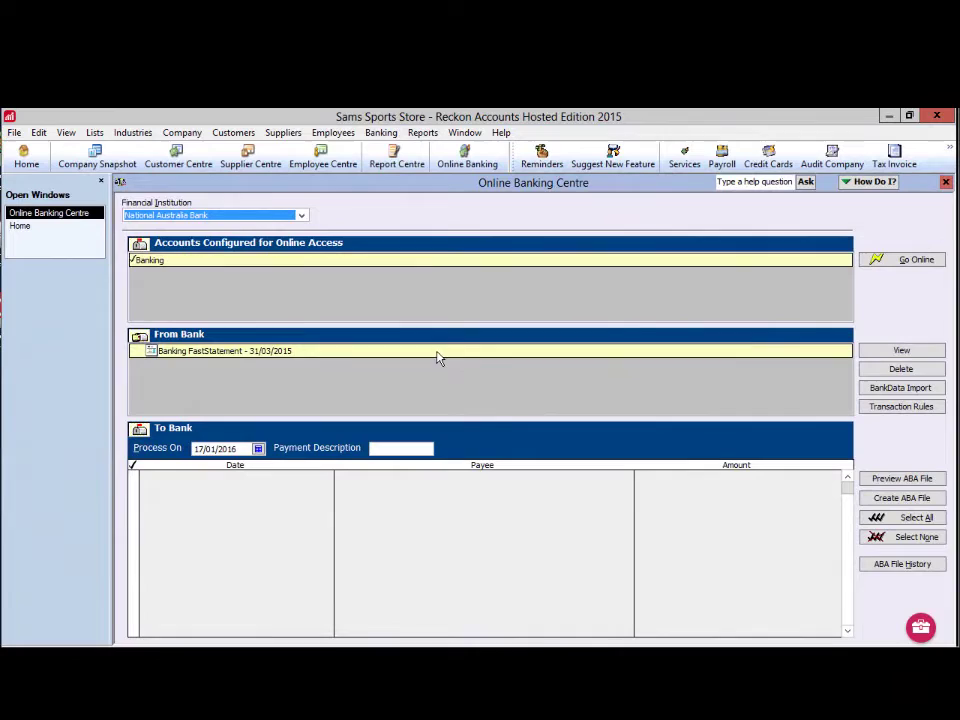
{"action": "left_click", "coordinate": [901, 352]}
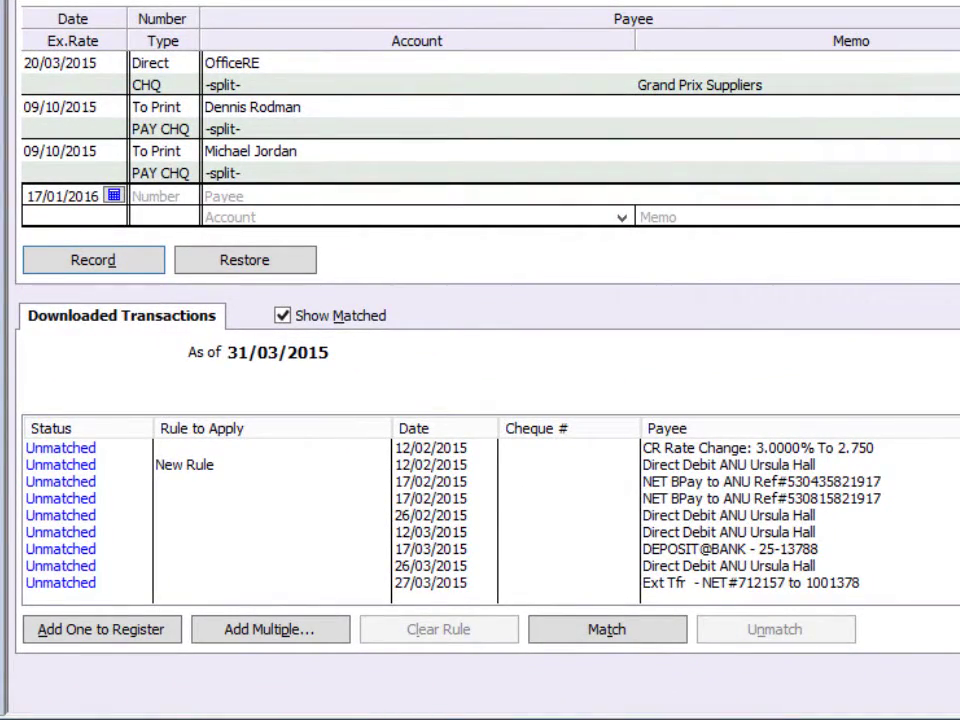
- Add the 12/02/2015 A$356.50 Commonwealth Cards direct debit to the register using its rule
{"action": "left_click", "coordinate": [213, 468]}
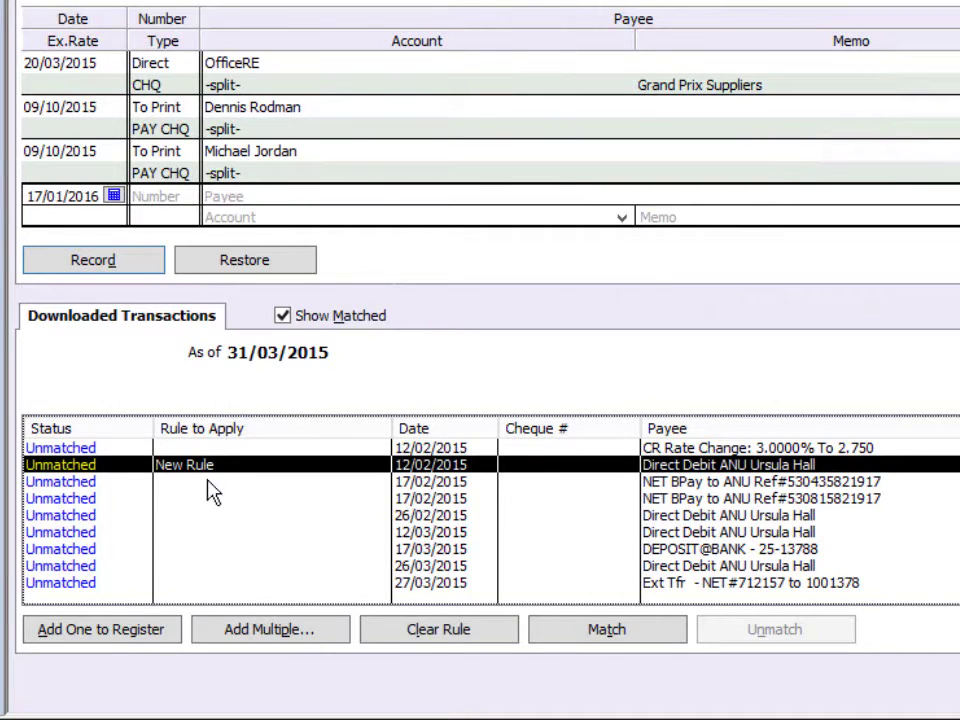
{"action": "left_click", "coordinate": [143, 642]}
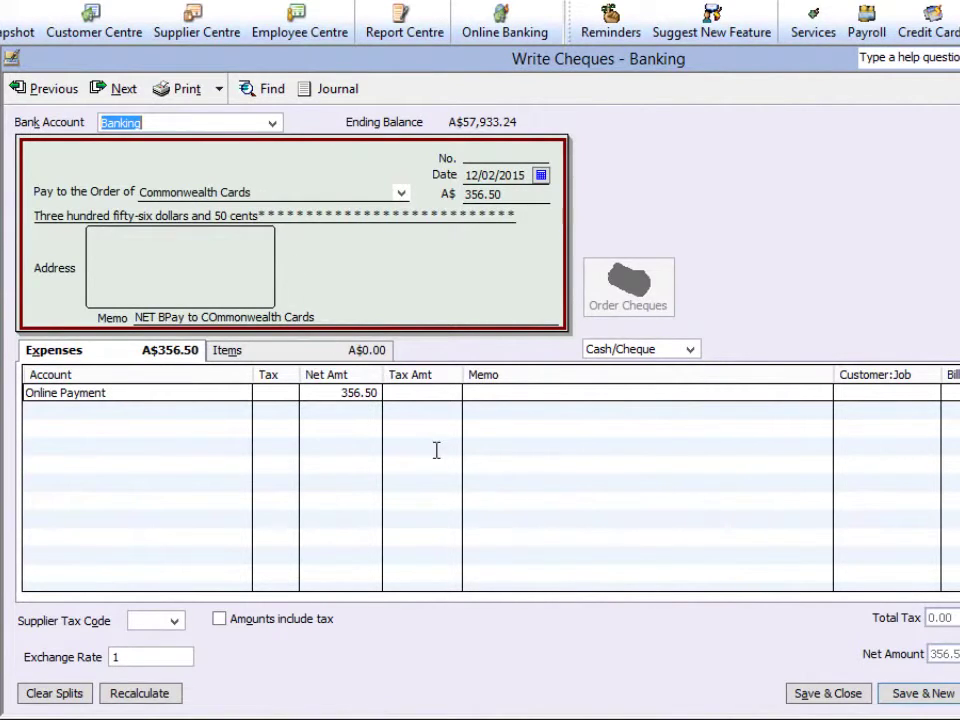
- Save and close the A$356.50 Commonwealth Cards cheque
{"action": "left_click", "coordinate": [828, 693]}
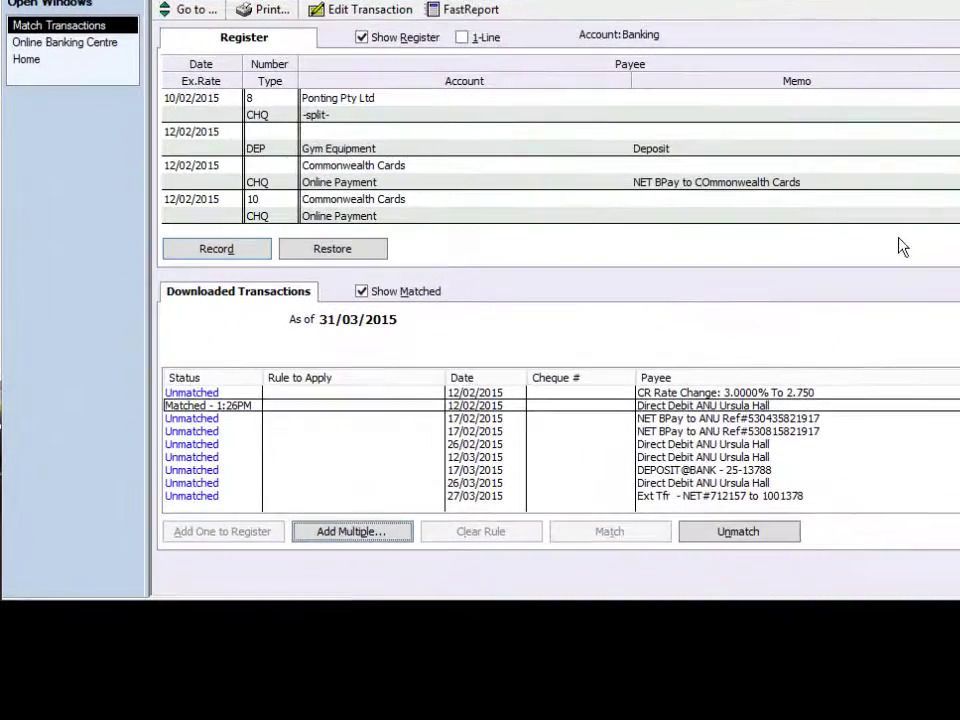
- Match the 17/02/2015 A$143.00 BPay download to the 143.00 Commonwealth Cards register cheque
{"action": "left_click", "coordinate": [491, 419]}
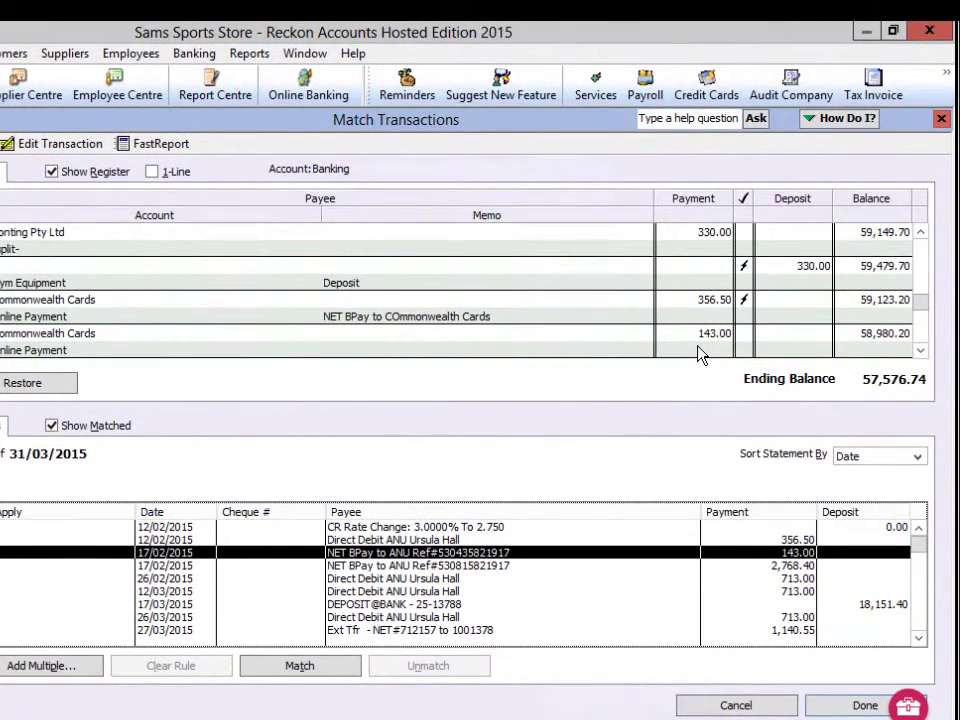
{"action": "left_click", "coordinate": [697, 347]}
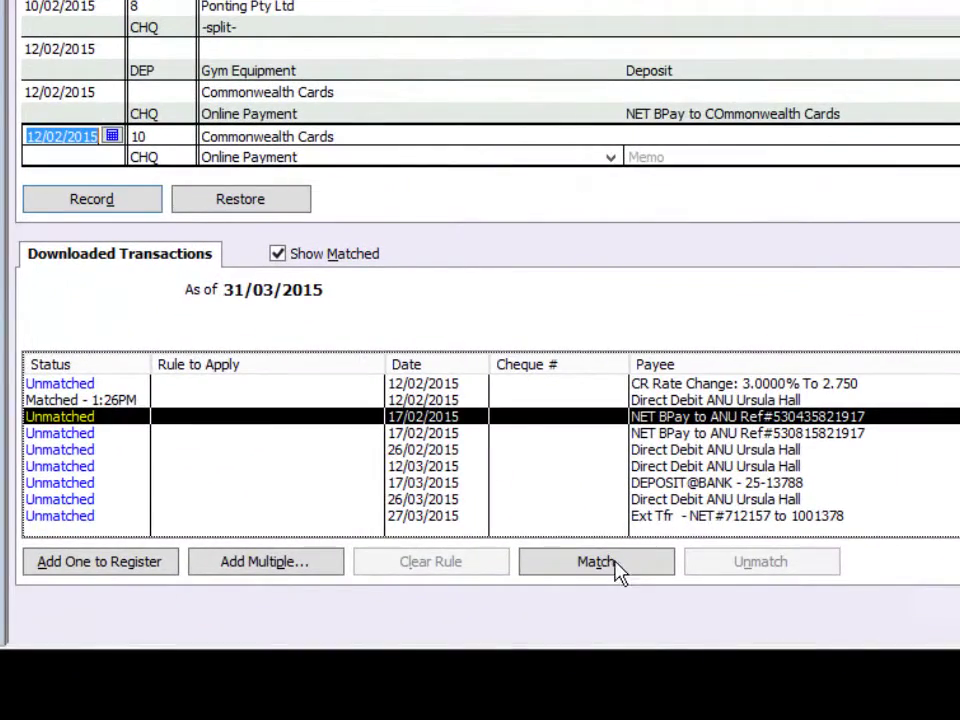
{"action": "left_click", "coordinate": [615, 563]}
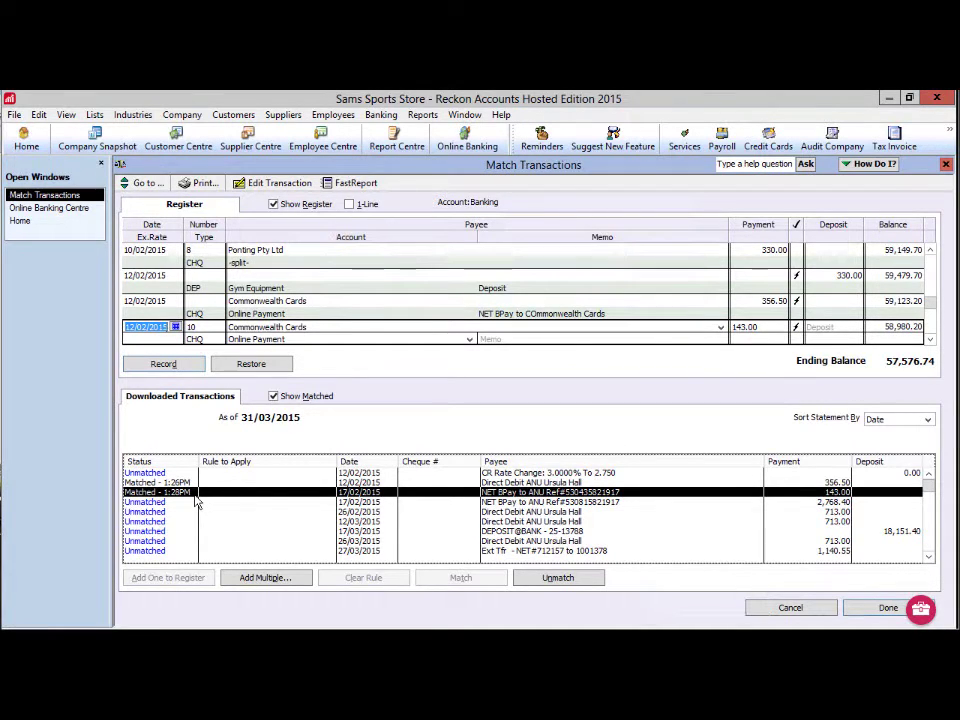
{"action": "key", "text": "alt"}
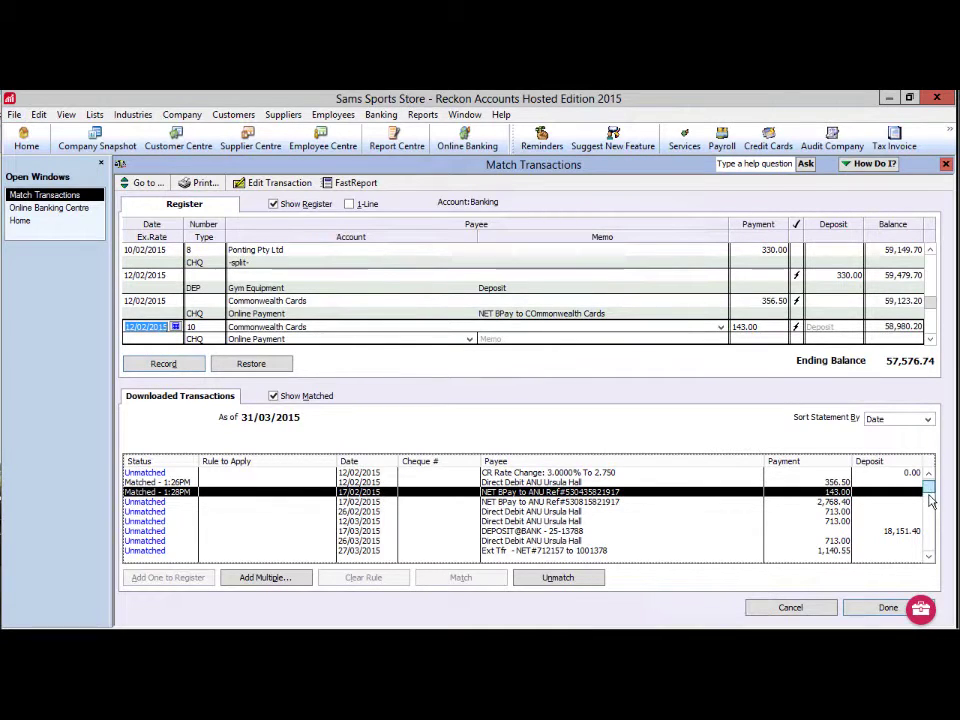
- Select the 31/03/2015 Interest Credit of 69.68 and start adding it to the register
{"action": "left_click_drag", "start_coordinate": [926, 490], "coordinate": [927, 553]}
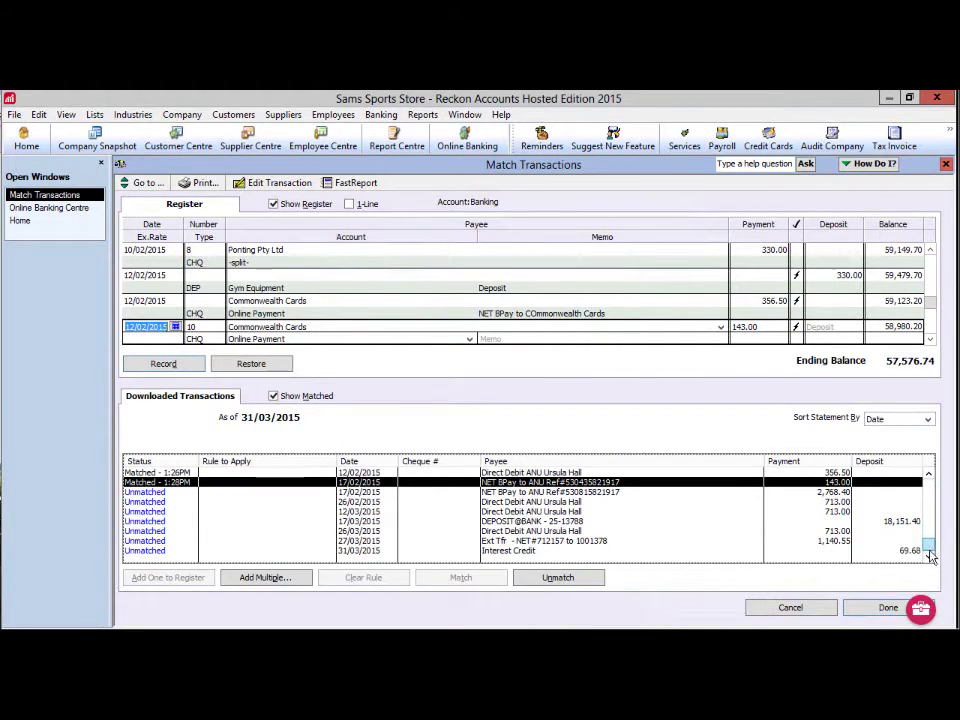
{"action": "left_click", "coordinate": [911, 552]}
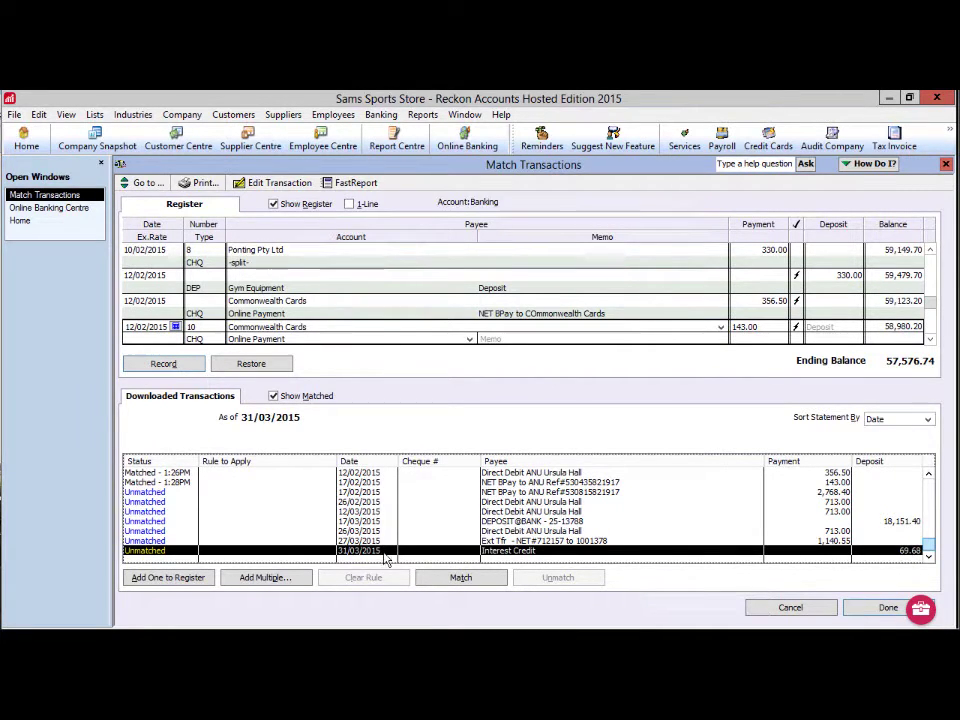
{"action": "left_click", "coordinate": [168, 578]}
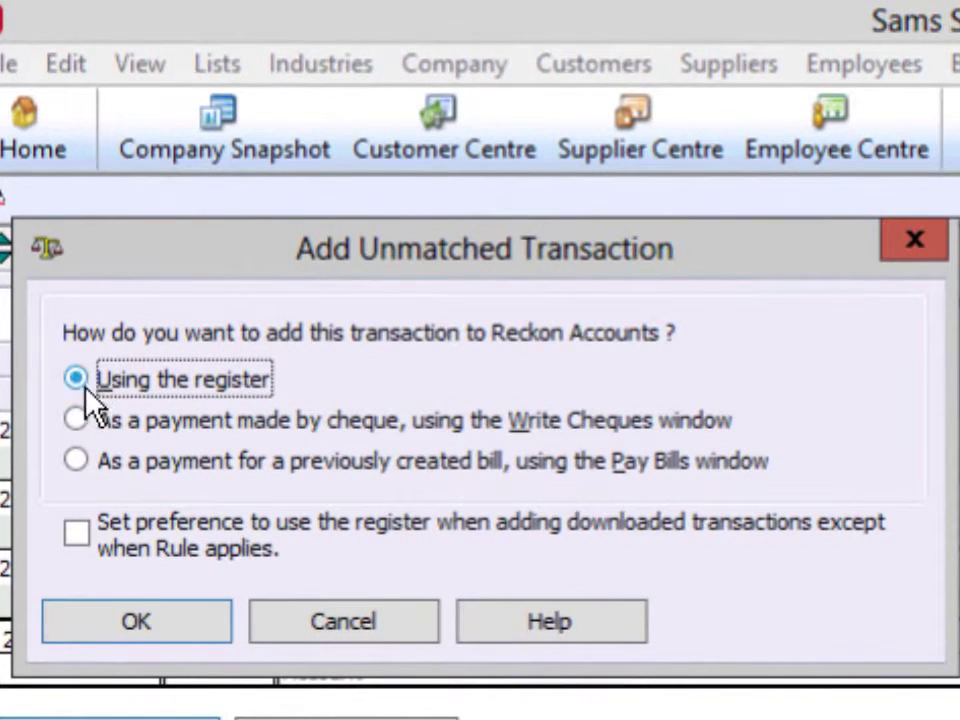
- Record the unmatched interest credit as a deposit via the Make Deposits window
{"action": "left_click", "coordinate": [77, 421]}
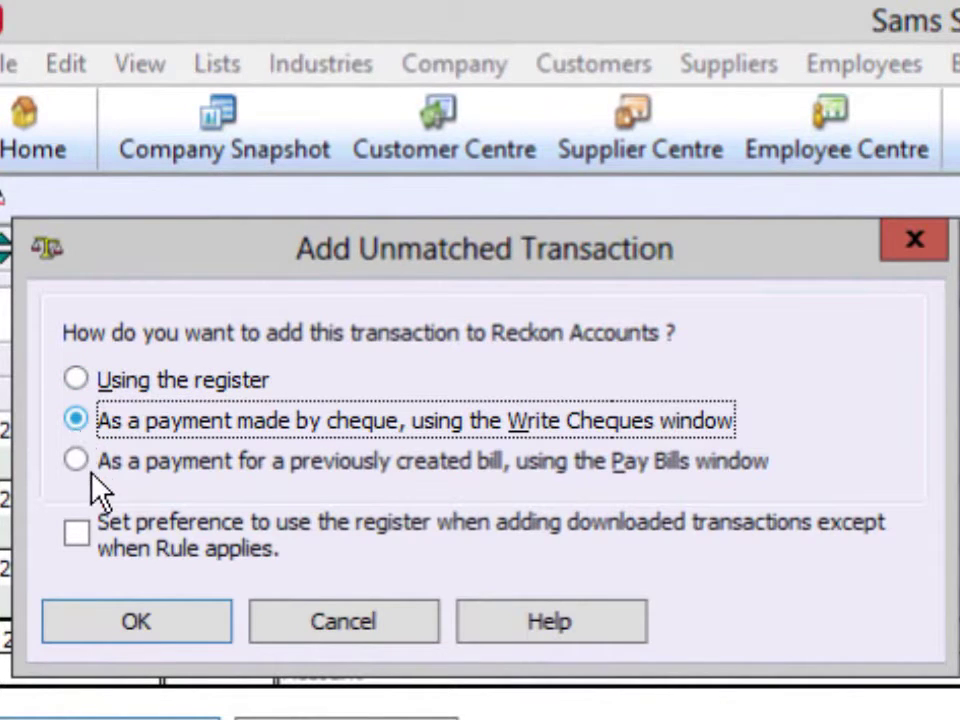
{"action": "left_click", "coordinate": [80, 470]}
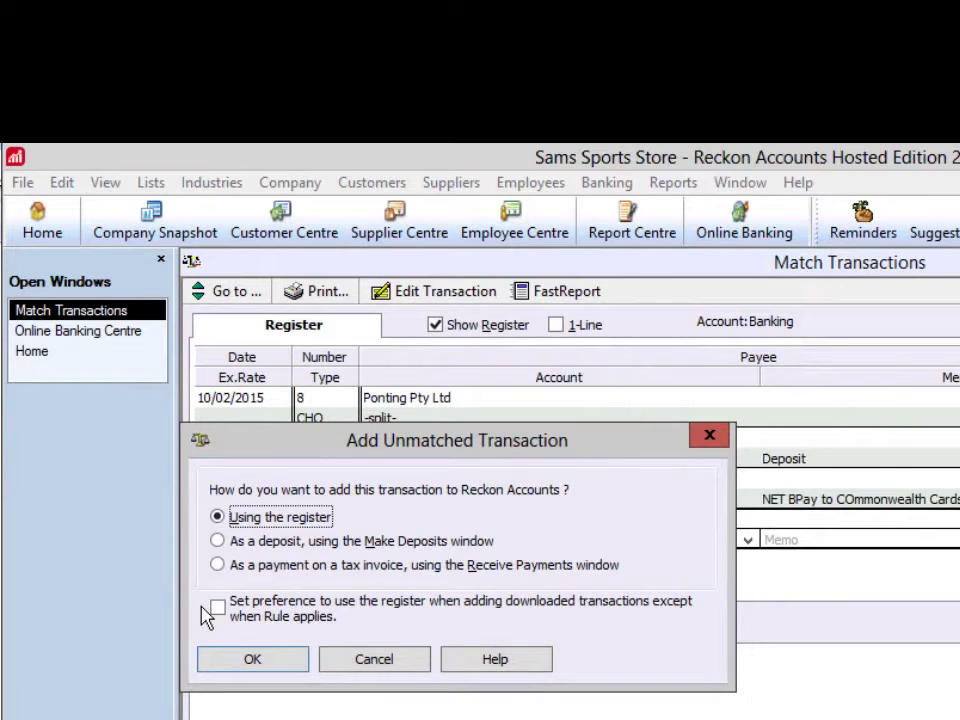
{"action": "left_click", "coordinate": [217, 541]}
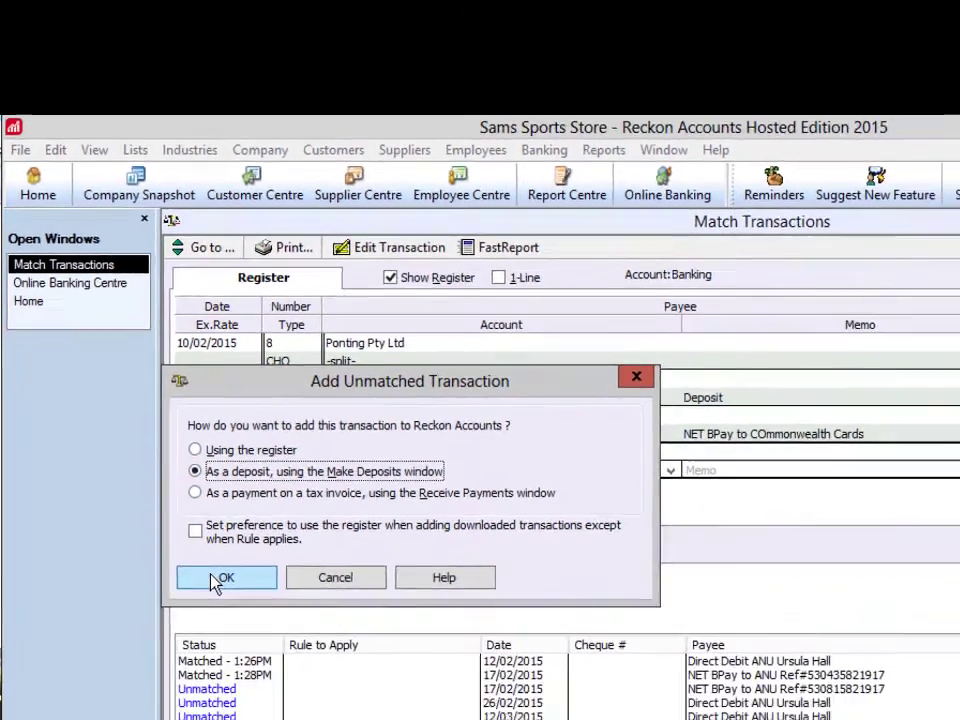
- Fill the A$69.68 deposit line with From Account Online Deposit and memo 'Online Deposit'
{"action": "left_click", "coordinate": [218, 578]}
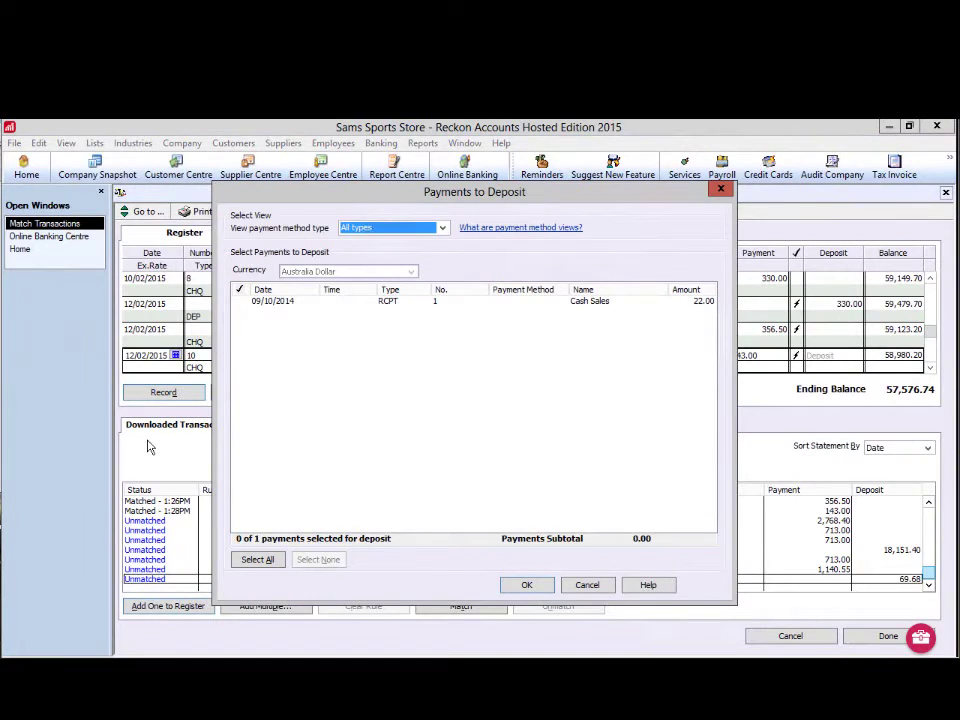
{"action": "left_click", "coordinate": [526, 584]}
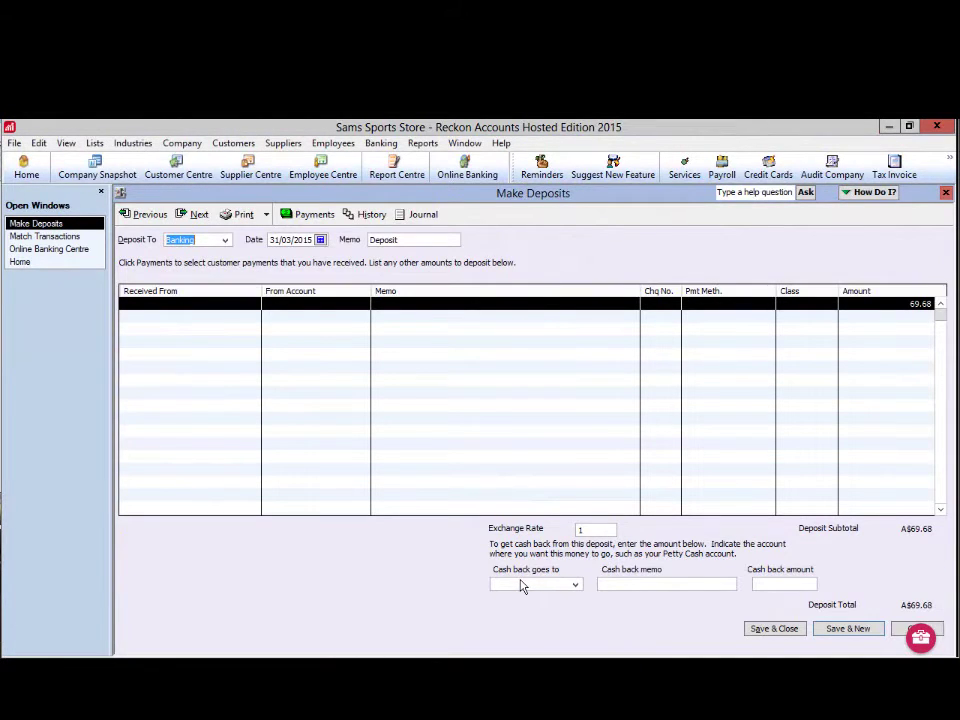
{"action": "left_click", "coordinate": [365, 306]}
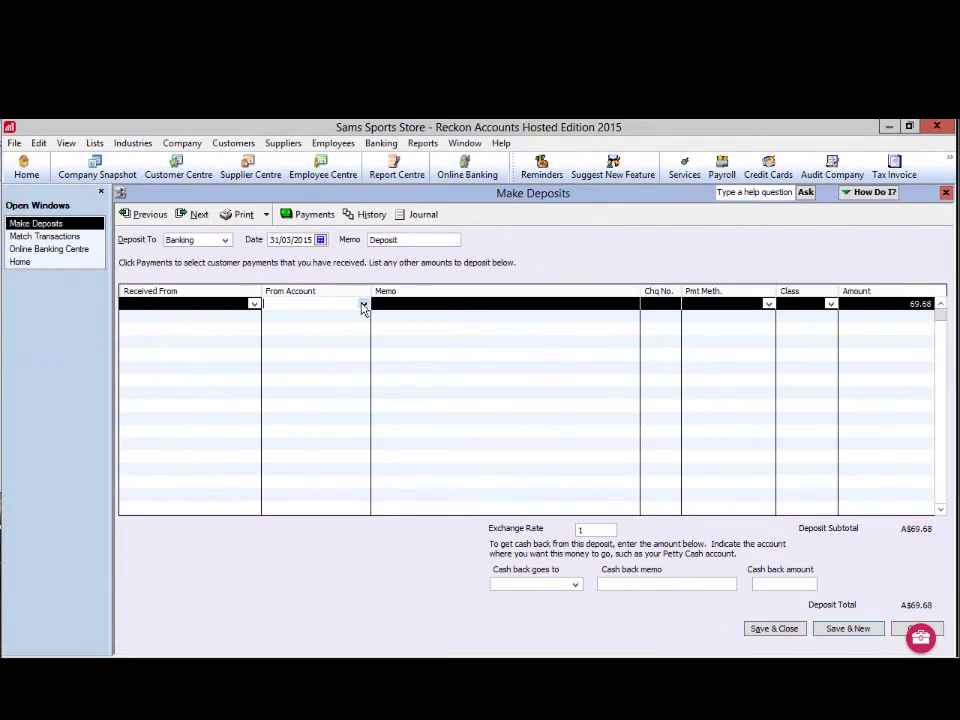
{"action": "left_click", "coordinate": [363, 305]}
{"action": "left_click_drag", "start_coordinate": [527, 351], "coordinate": [526, 386]}
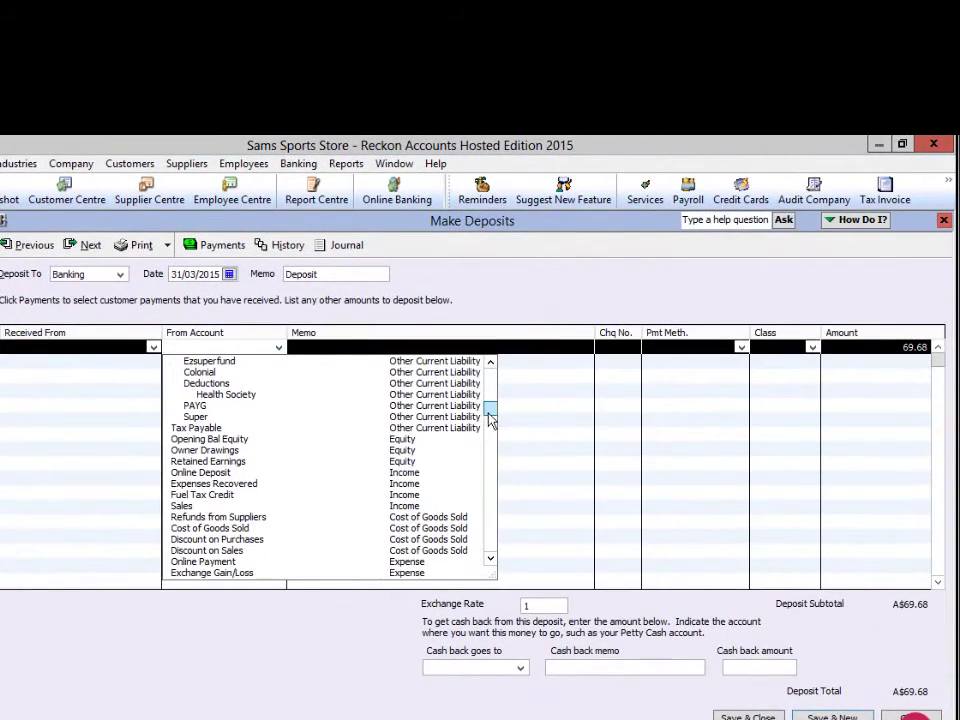
{"action": "left_click", "coordinate": [227, 473]}
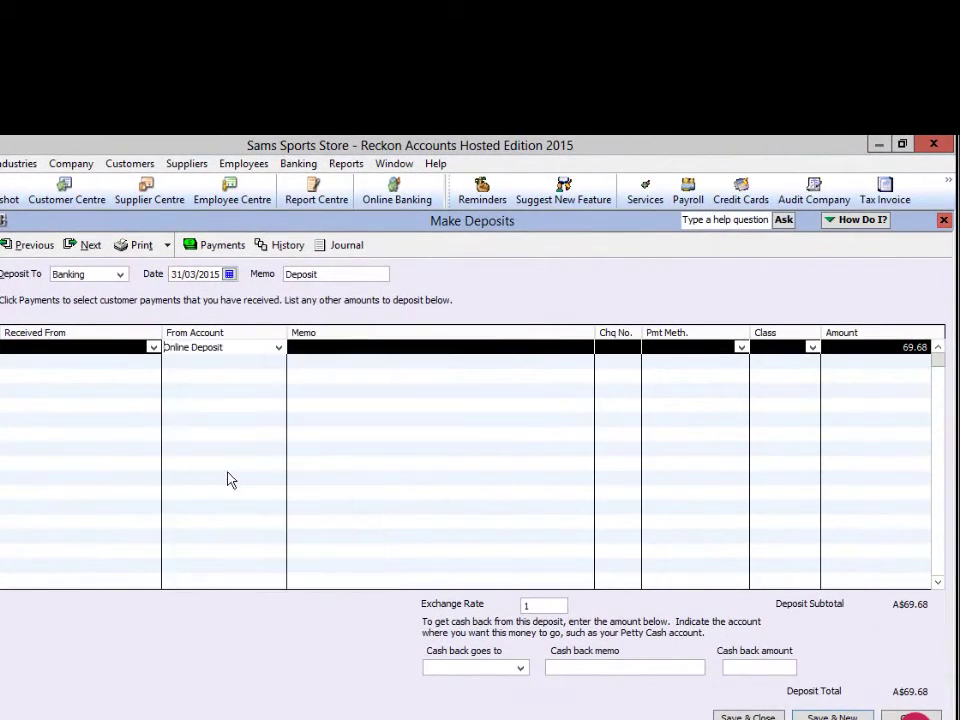
{"action": "left_click", "coordinate": [323, 346]}
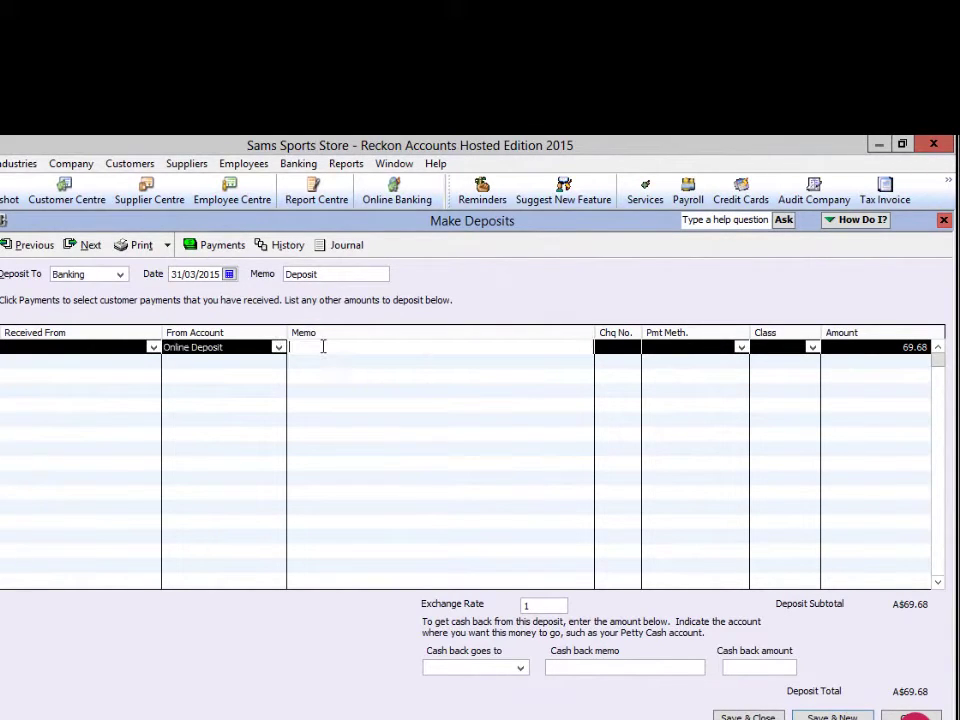
{"action": "type", "text": "line Deposit"}
{"action": "left_click", "coordinate": [613, 351]}
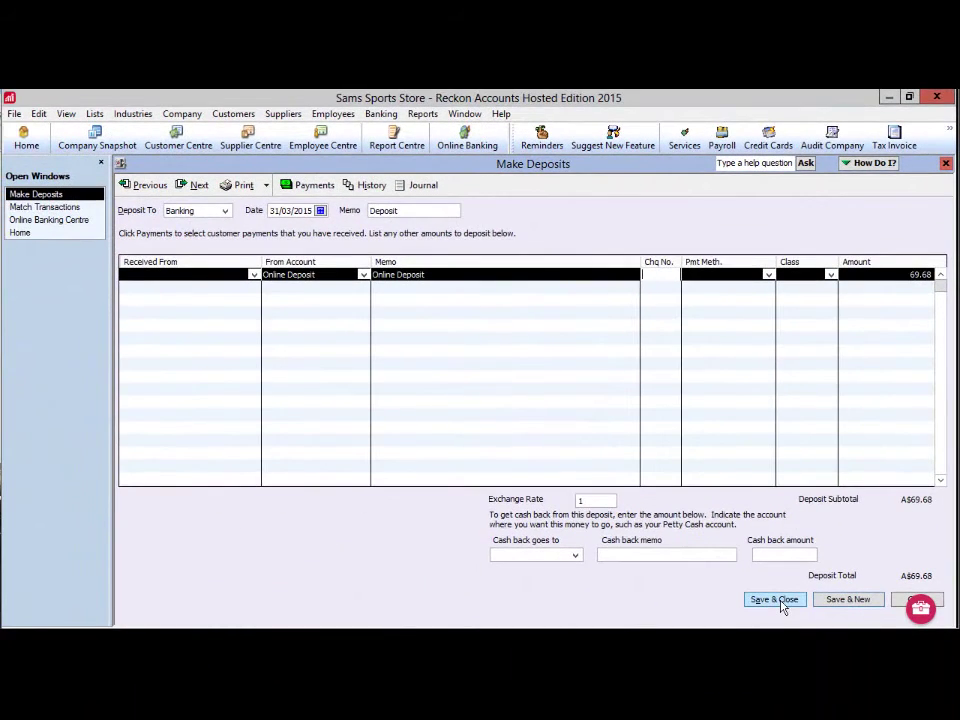
- Save the 31/03/2015 deposit despite the old-date warning, then finish matching with items unmatched
{"action": "left_click", "coordinate": [781, 604]}
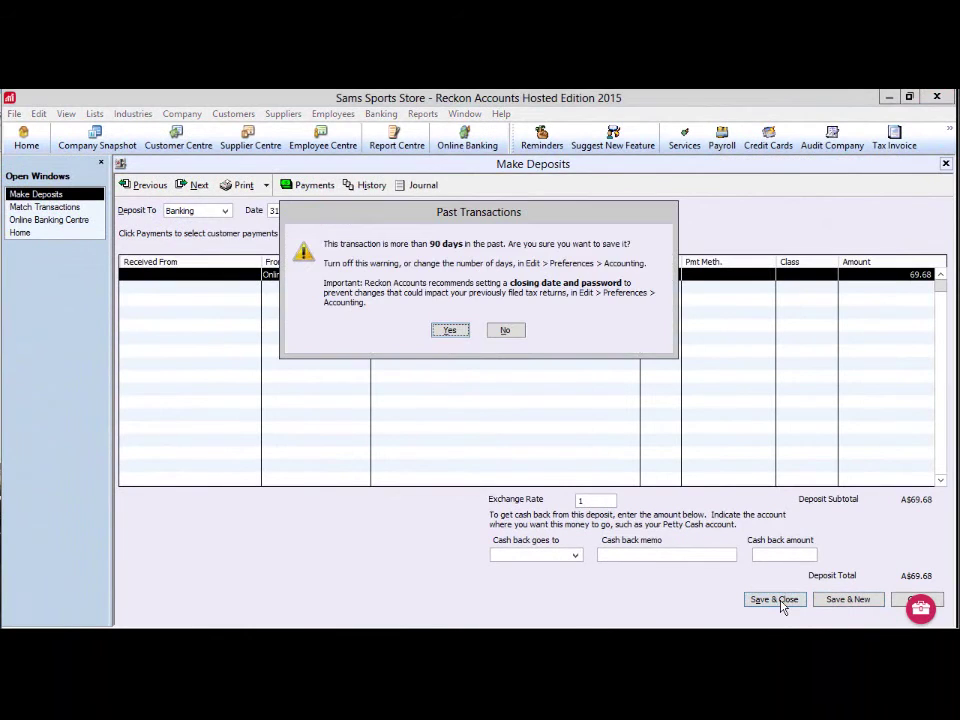
{"action": "left_click", "coordinate": [450, 331]}
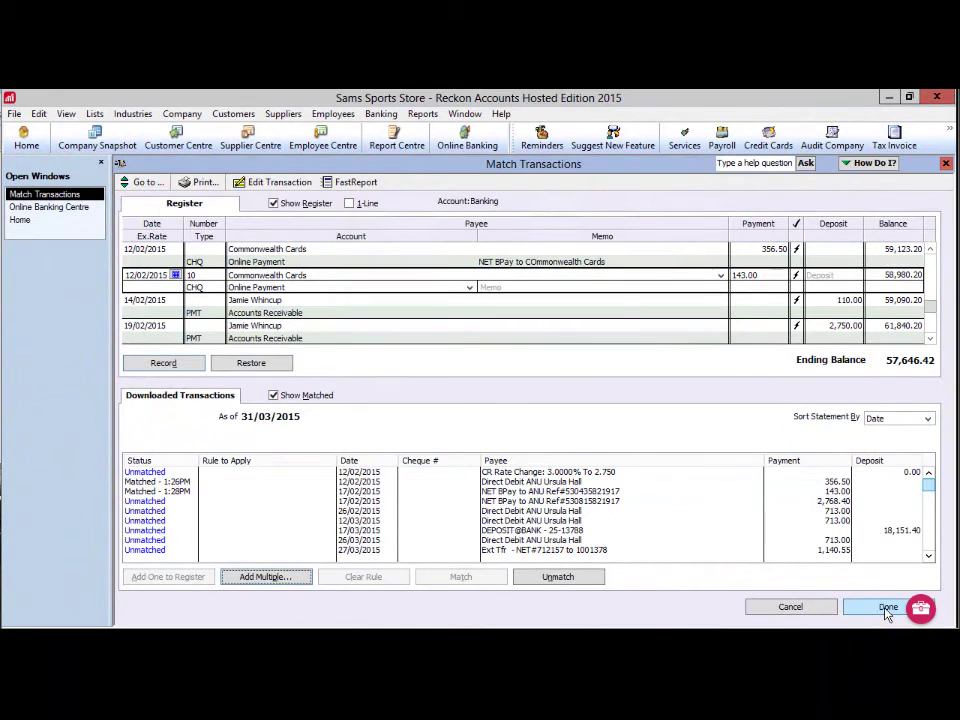
{"action": "left_click", "coordinate": [887, 610]}
{"action": "left_click", "coordinate": [455, 313]}
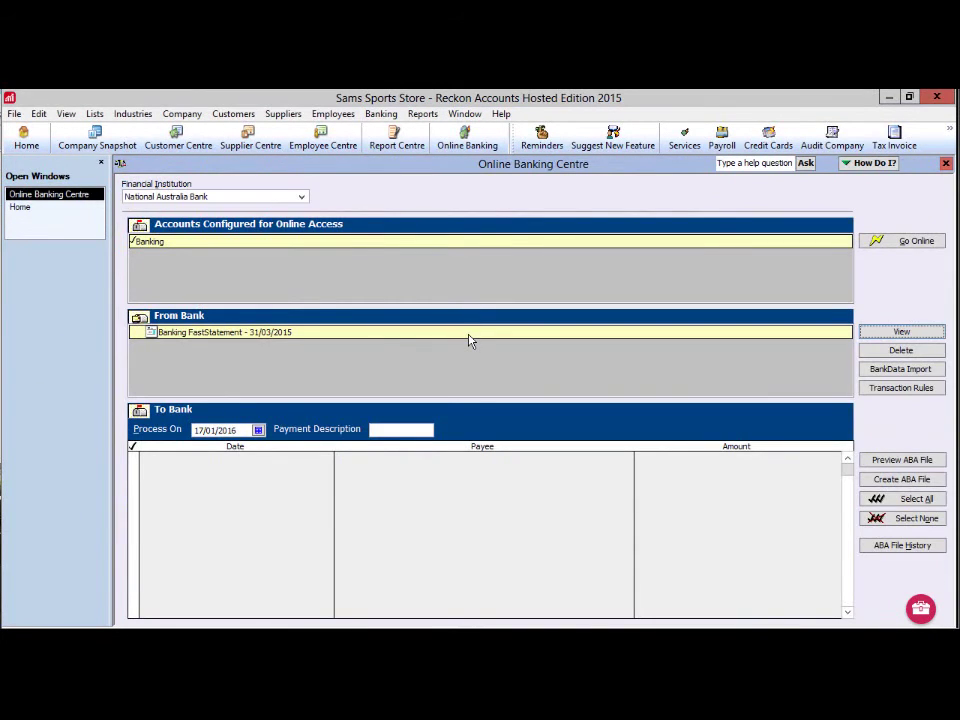
- Close the Online Banking Centre window
{"action": "left_click", "coordinate": [945, 163]}
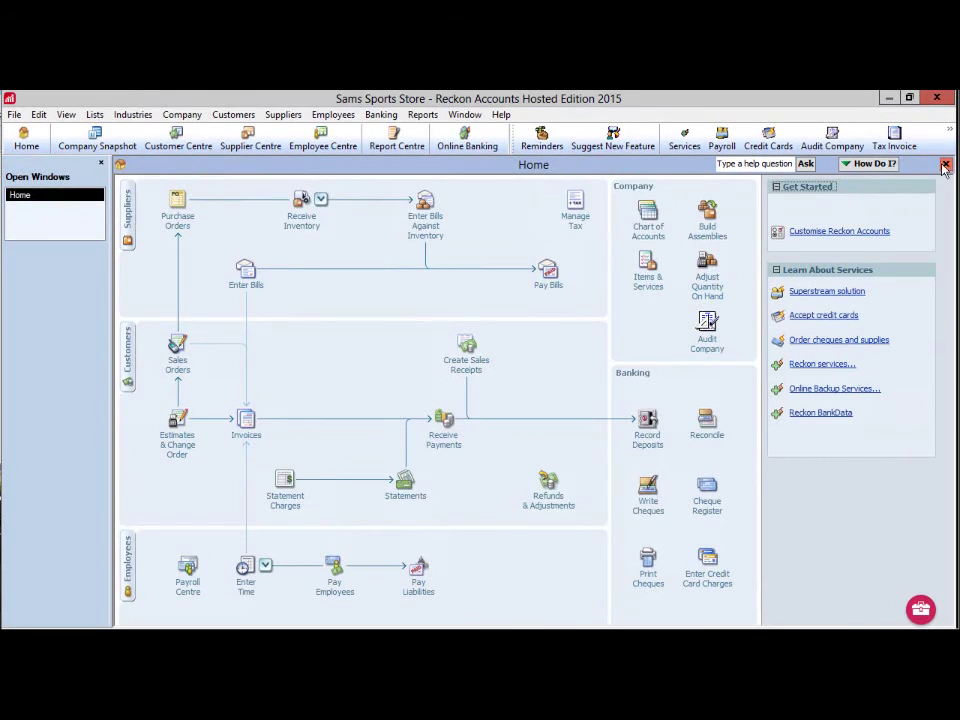